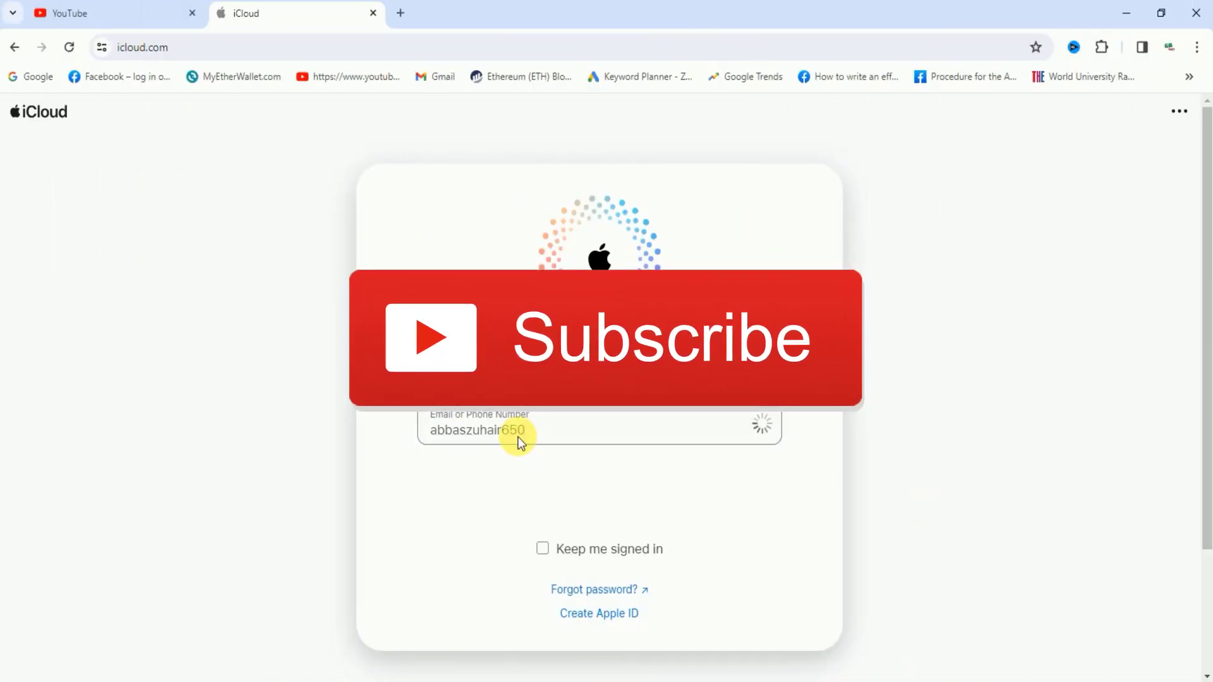
Enter the password after the Apple ID and submit the sign-in form.
{"action": "left_click", "coordinate": [523, 445]}
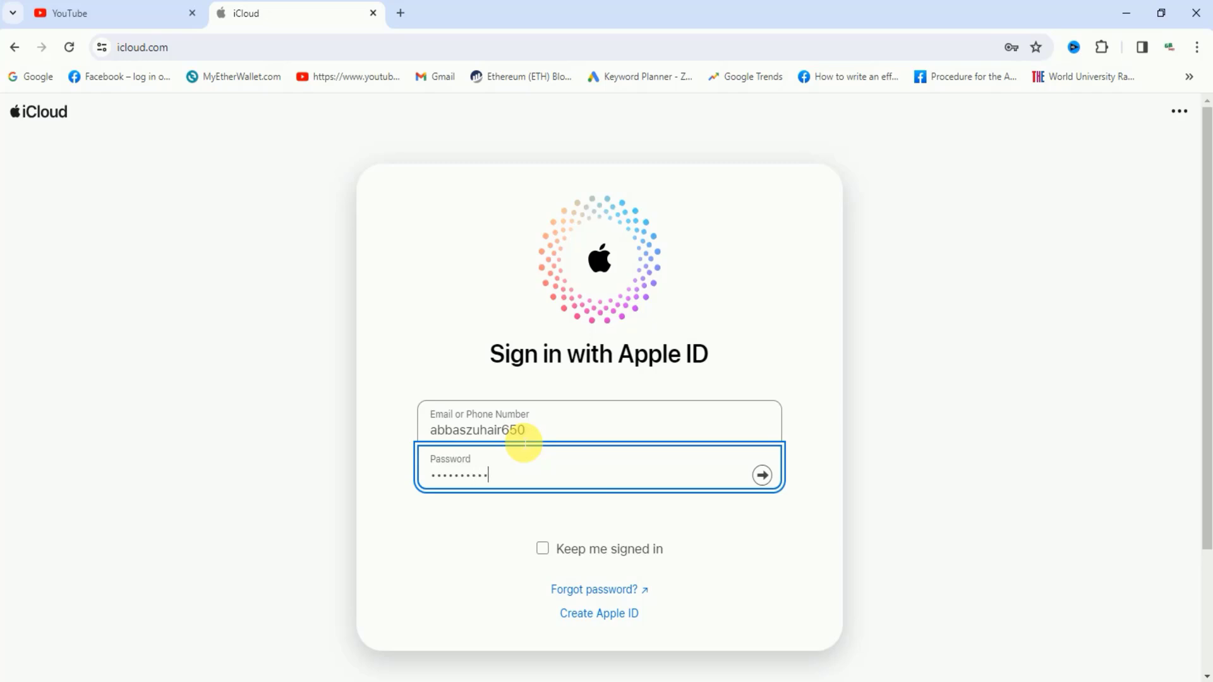
{"action": "type", "text": "•"}
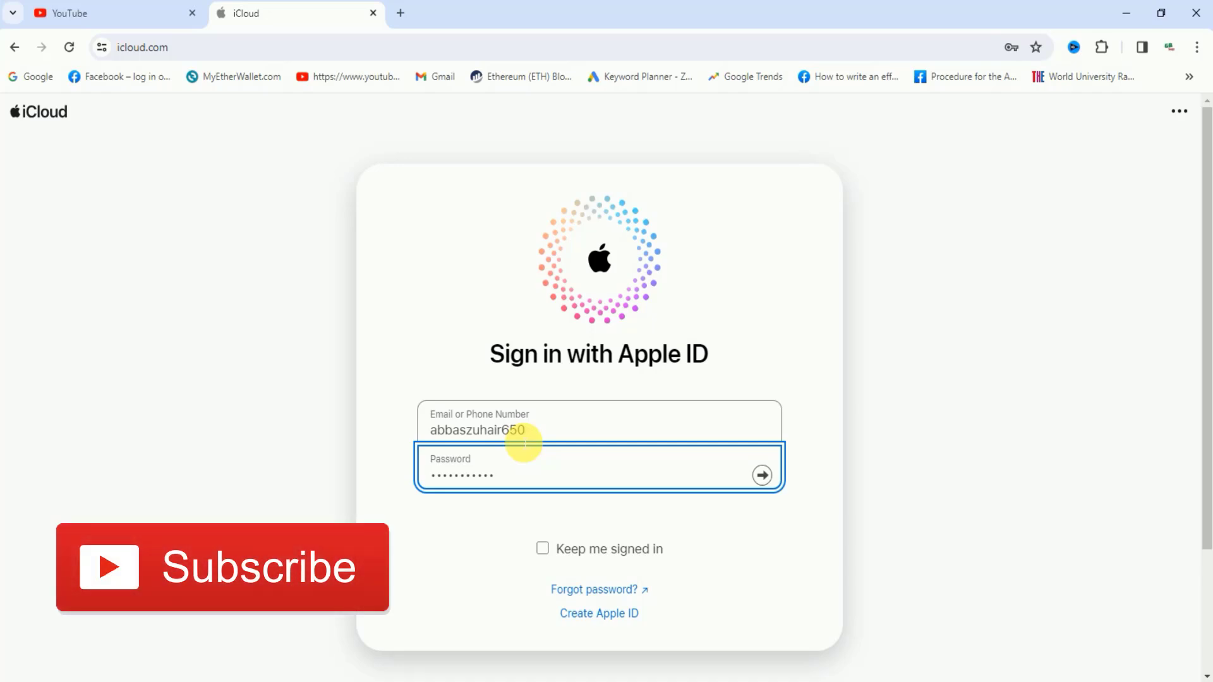
{"action": "key", "text": "Return"}
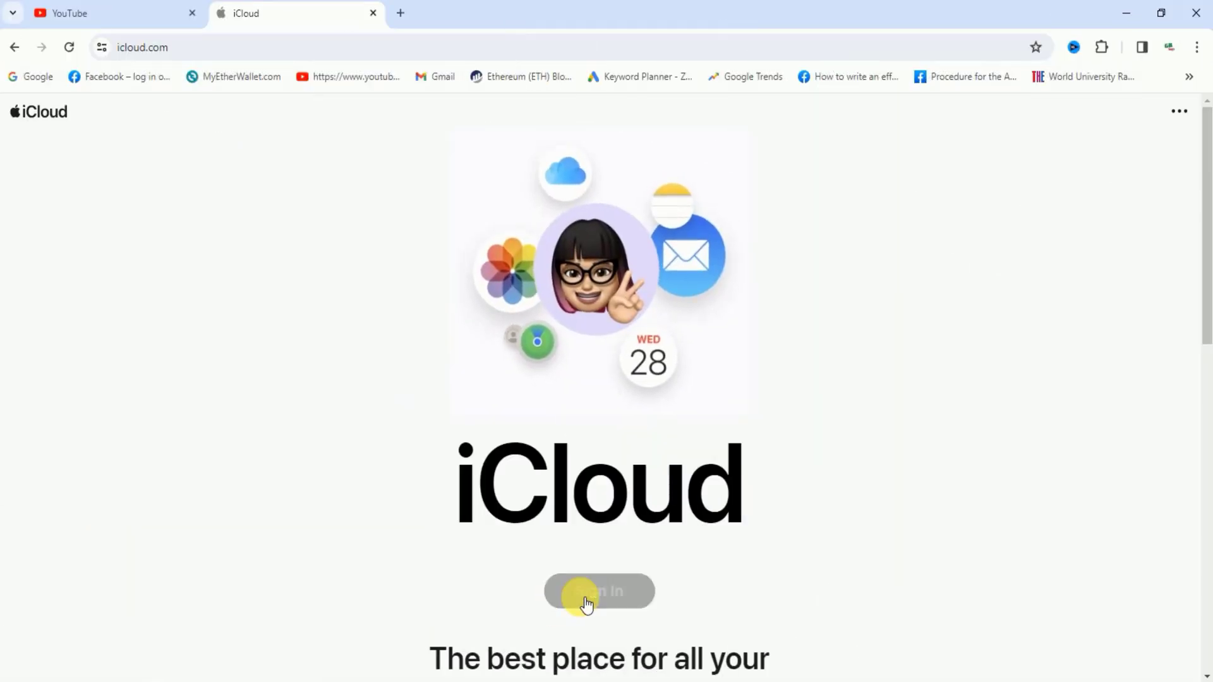
Sign in again, dismiss Chrome's save-password prompt, and trust this browser after two-factor verification.
{"action": "left_click", "coordinate": [587, 597]}
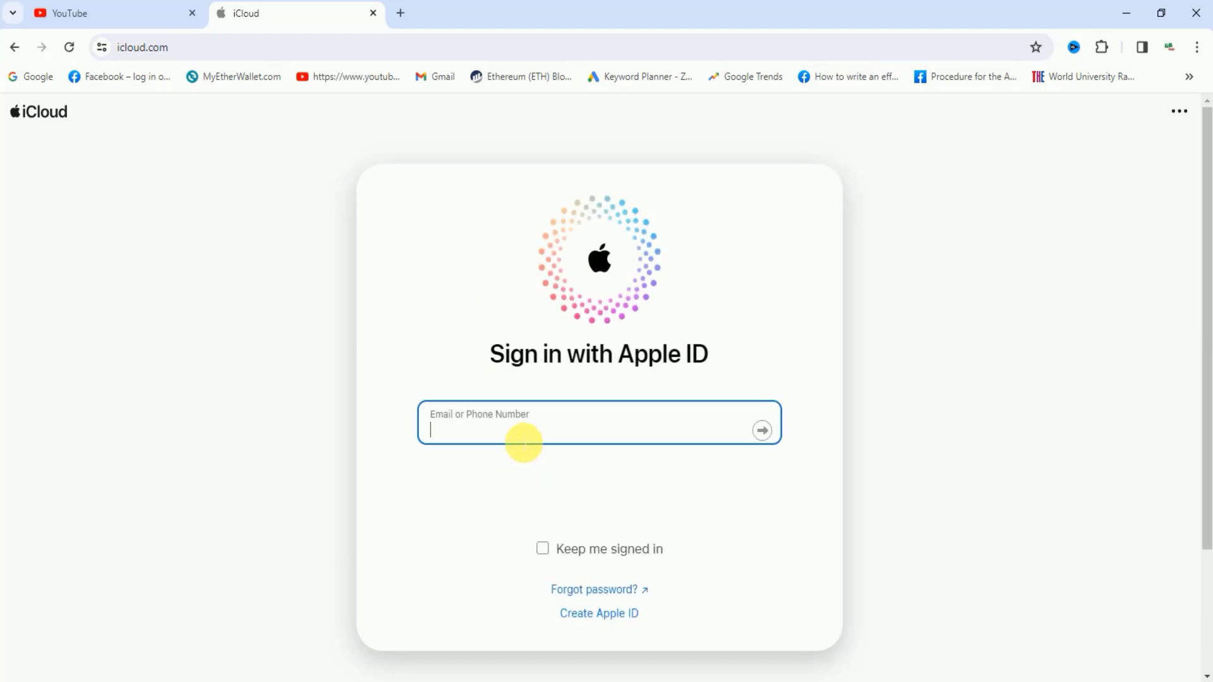
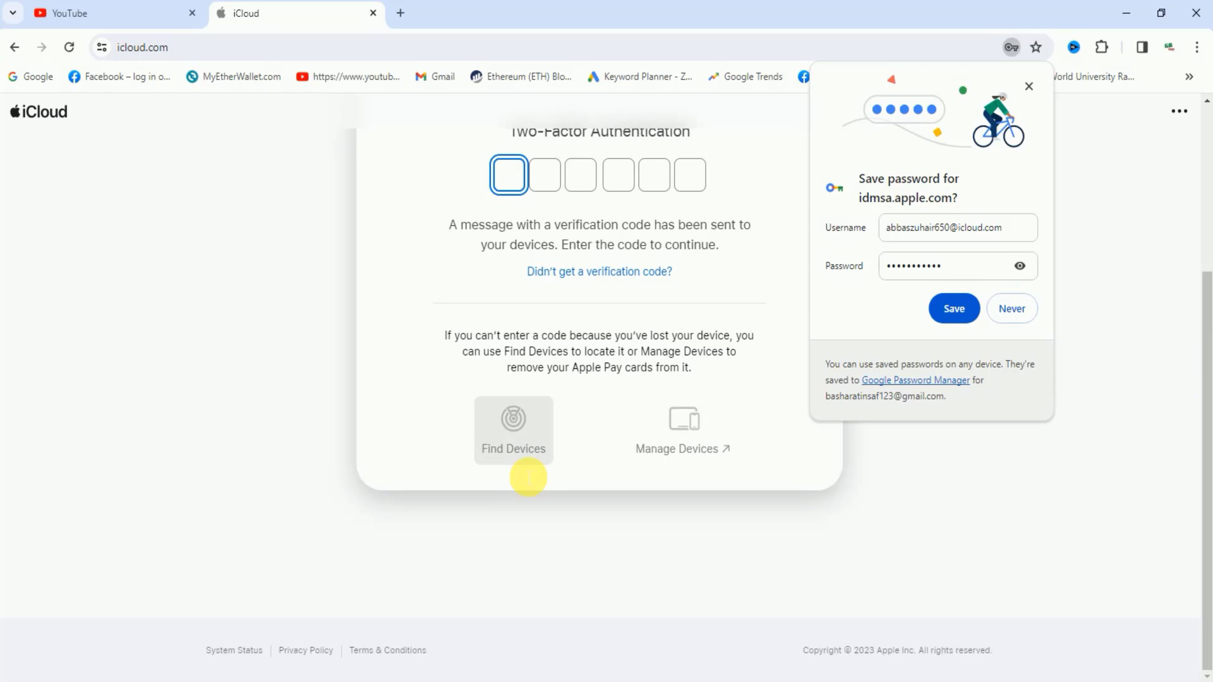
{"action": "left_click", "coordinate": [954, 308]}
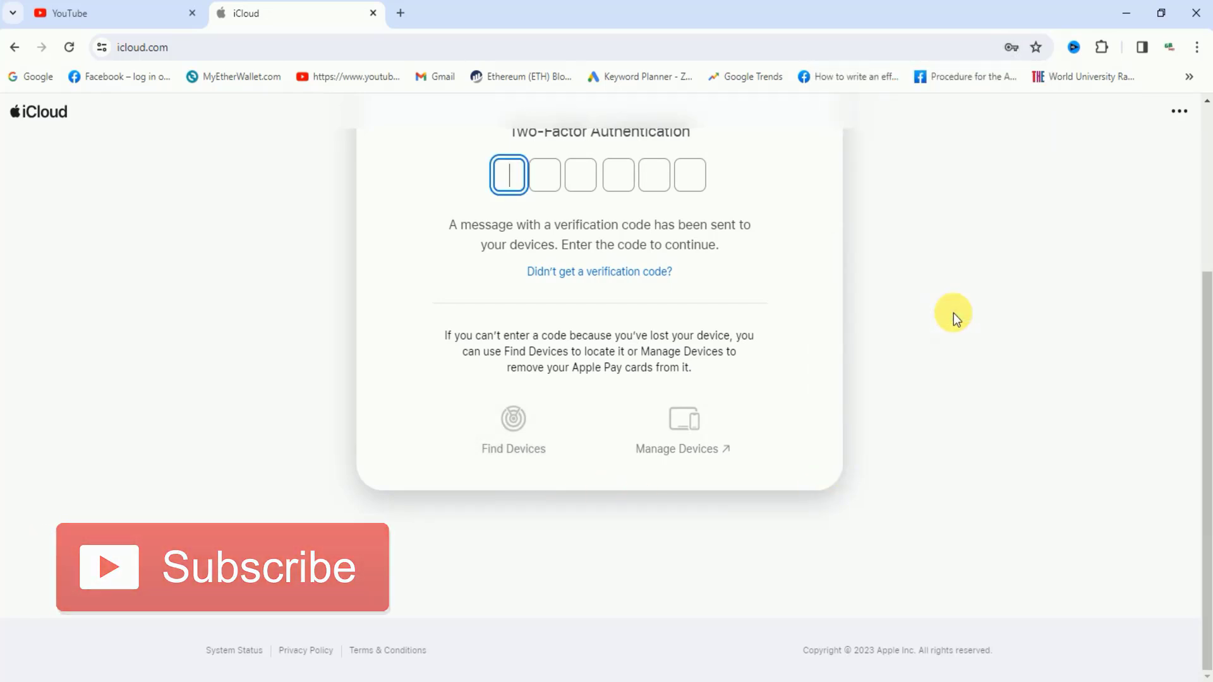
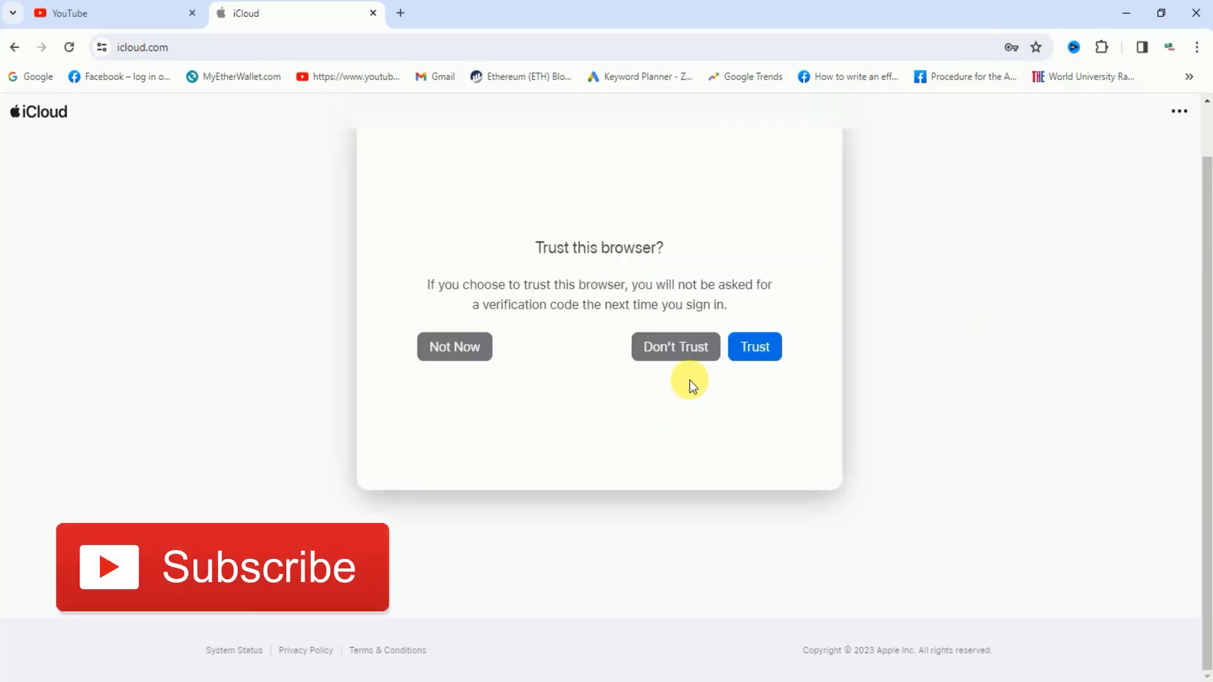
{"action": "left_click", "coordinate": [754, 346]}
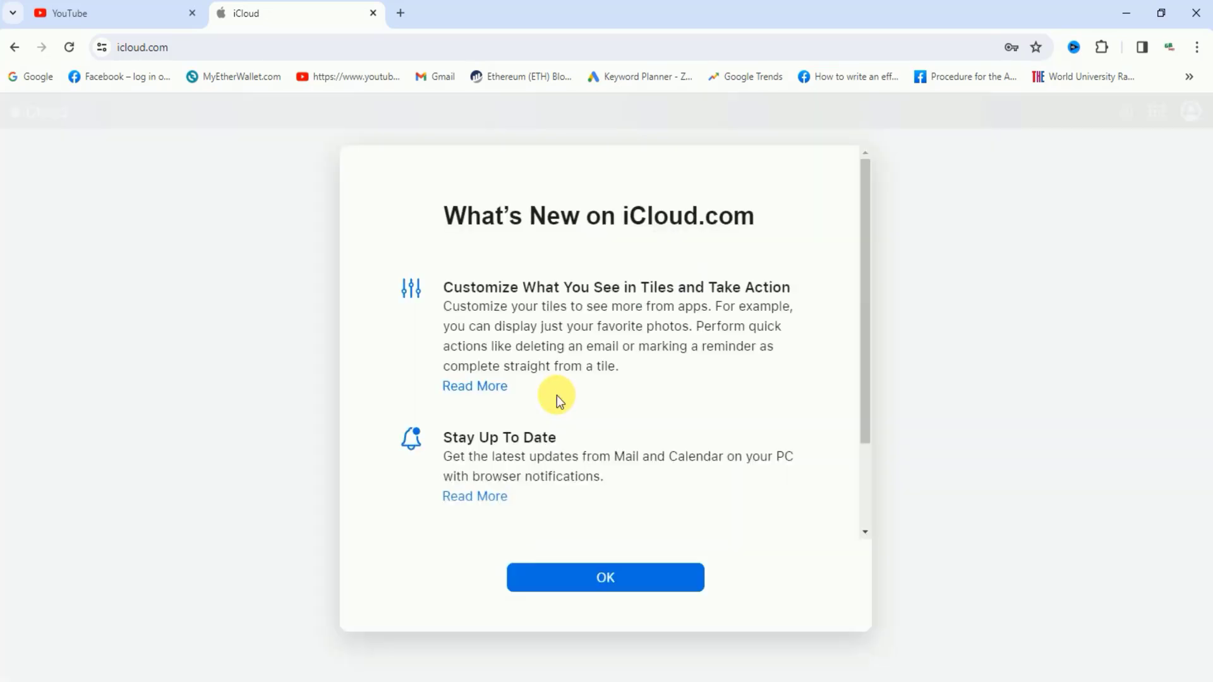
Dismiss the What's New notice and open the Videos album under Media Types in Photos.
{"action": "left_click", "coordinate": [605, 577]}
{"action": "scroll", "coordinate": [156, 384], "scroll_direction": "down", "scroll_amount": 1}
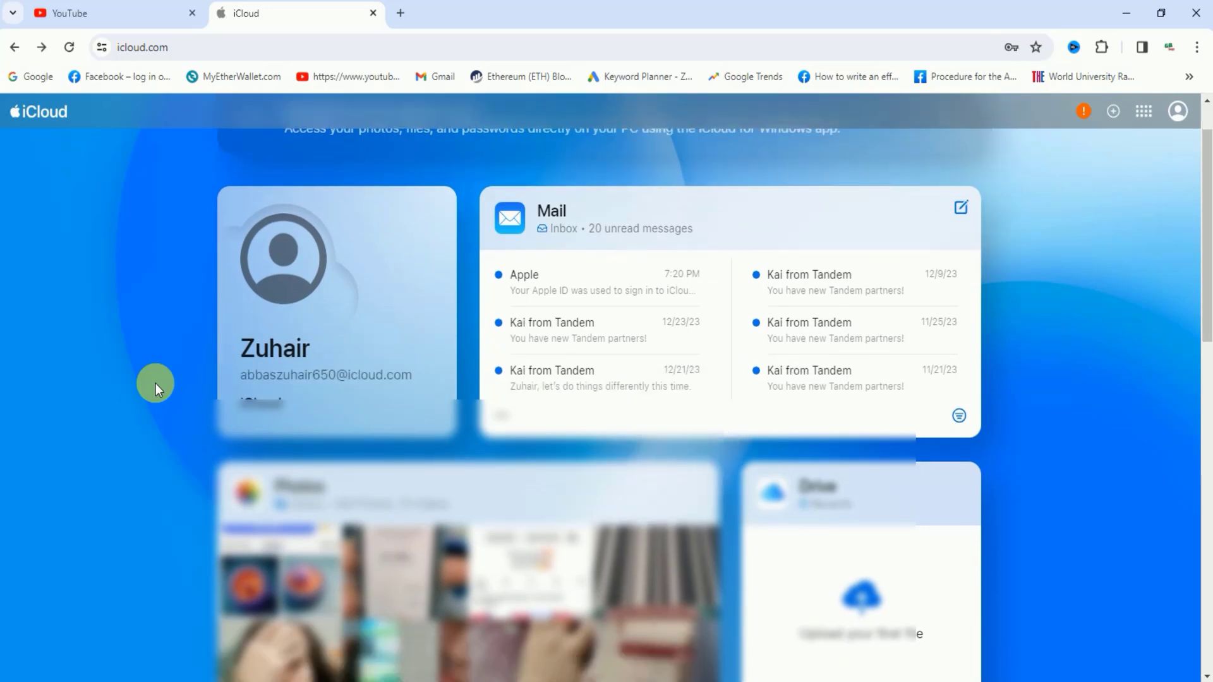
{"action": "scroll", "coordinate": [156, 383], "scroll_direction": "down", "scroll_amount": 1}
{"action": "left_click", "coordinate": [247, 379]}
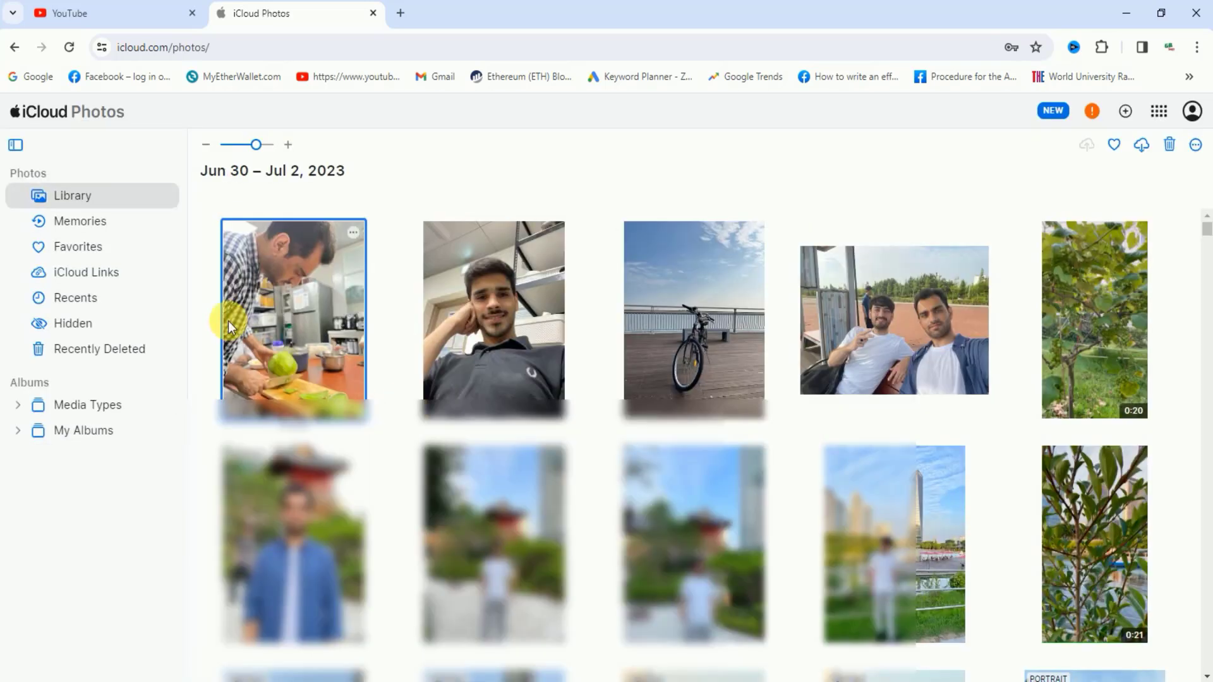
{"action": "left_click", "coordinate": [76, 405]}
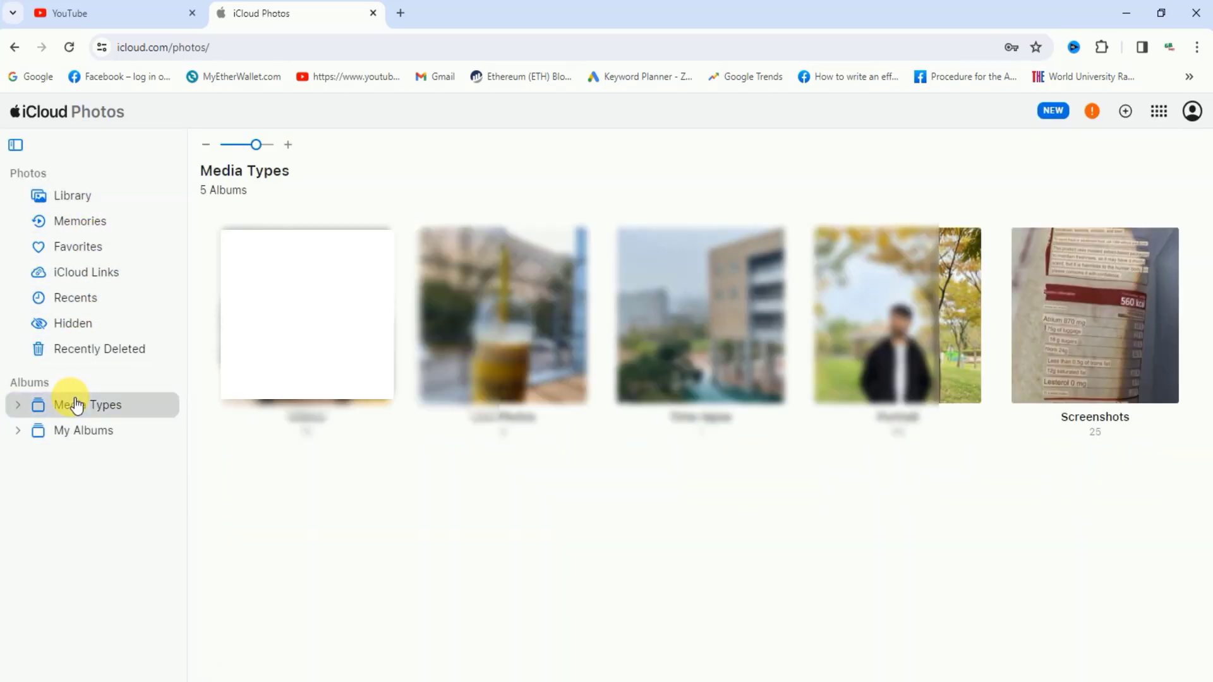
{"action": "left_click", "coordinate": [307, 315]}
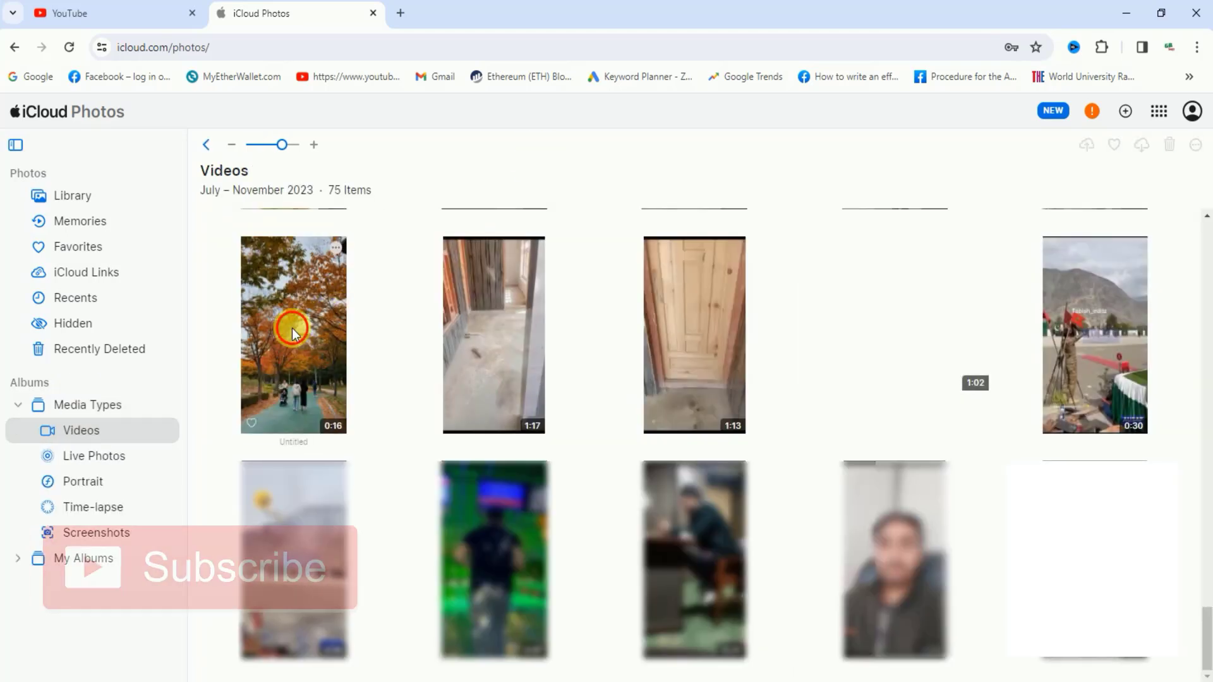
Download the autumn trees video as a MOV file and play it in Media Player.
{"action": "left_click", "coordinate": [292, 327]}
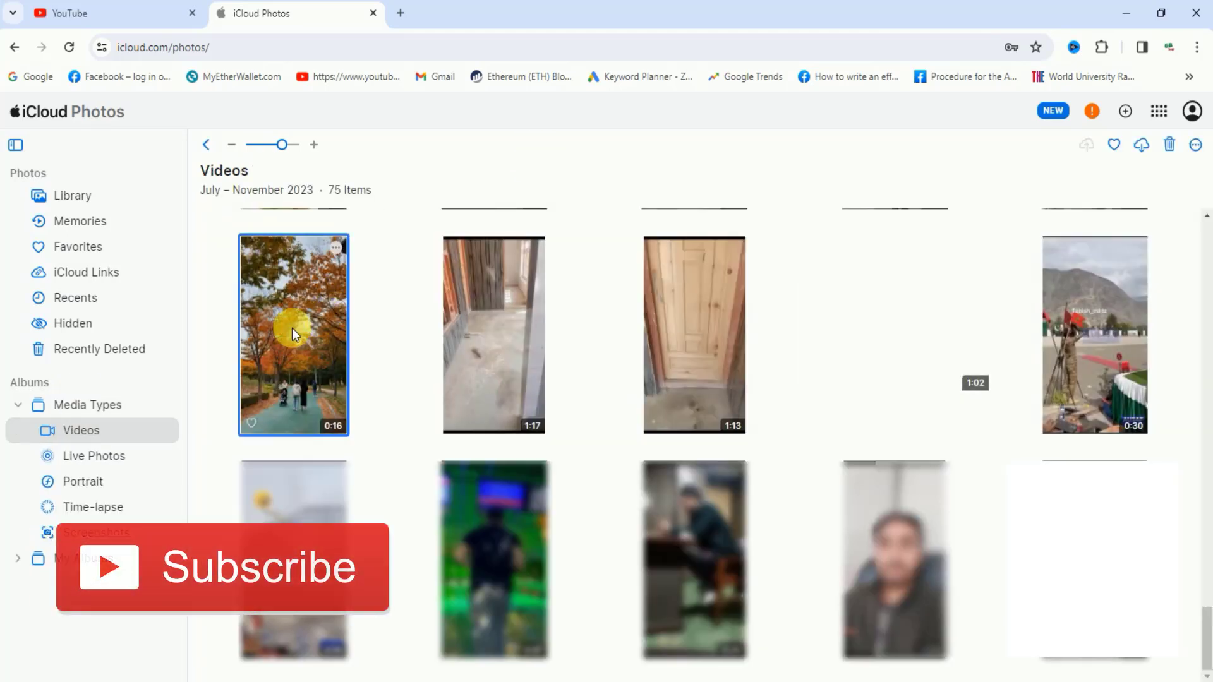
{"action": "left_click", "coordinate": [336, 249]}
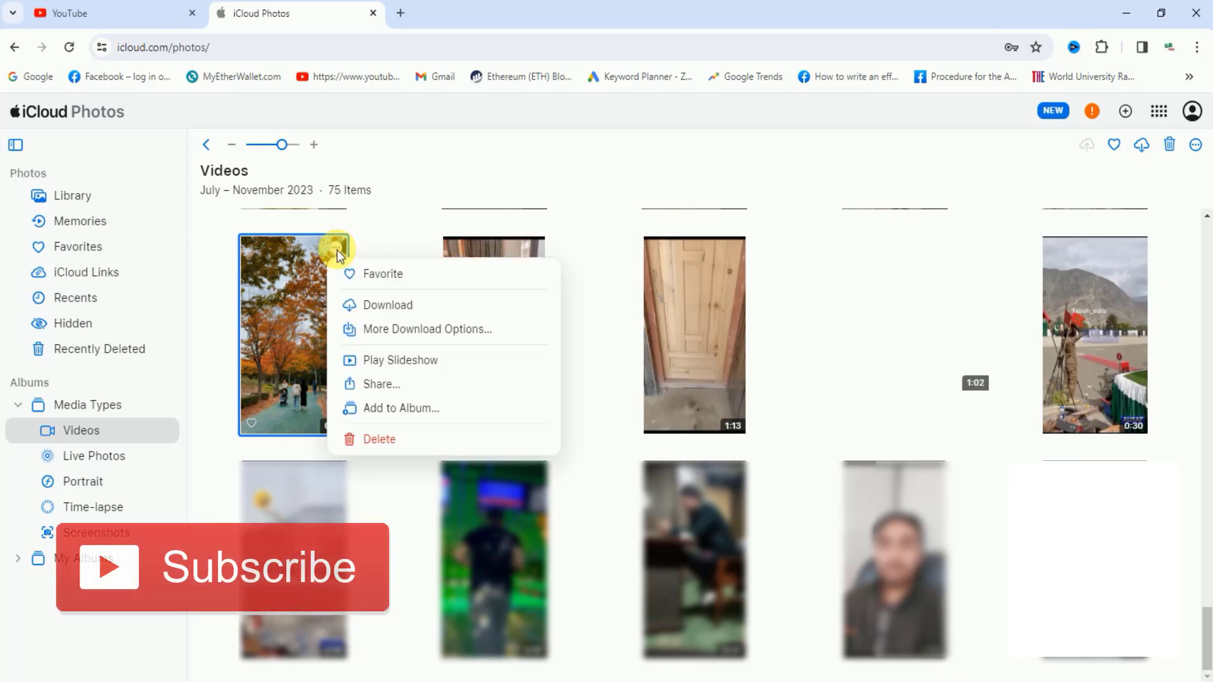
{"action": "left_click", "coordinate": [376, 308]}
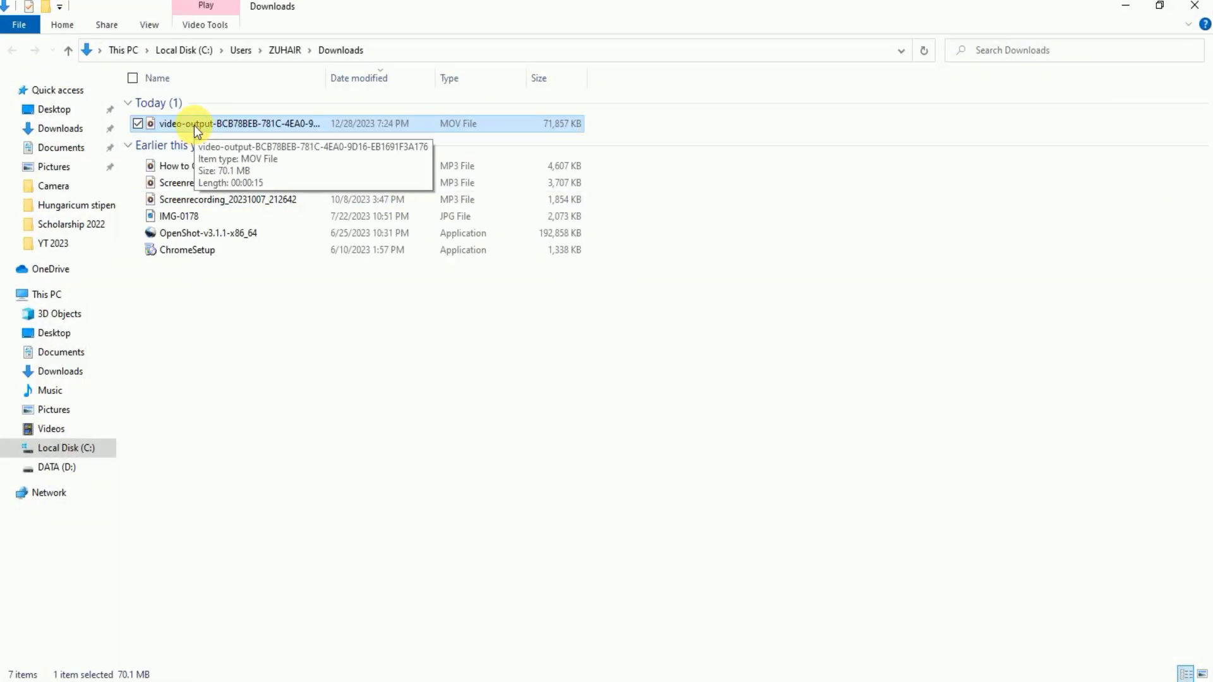
{"action": "left_click", "coordinate": [636, 562]}
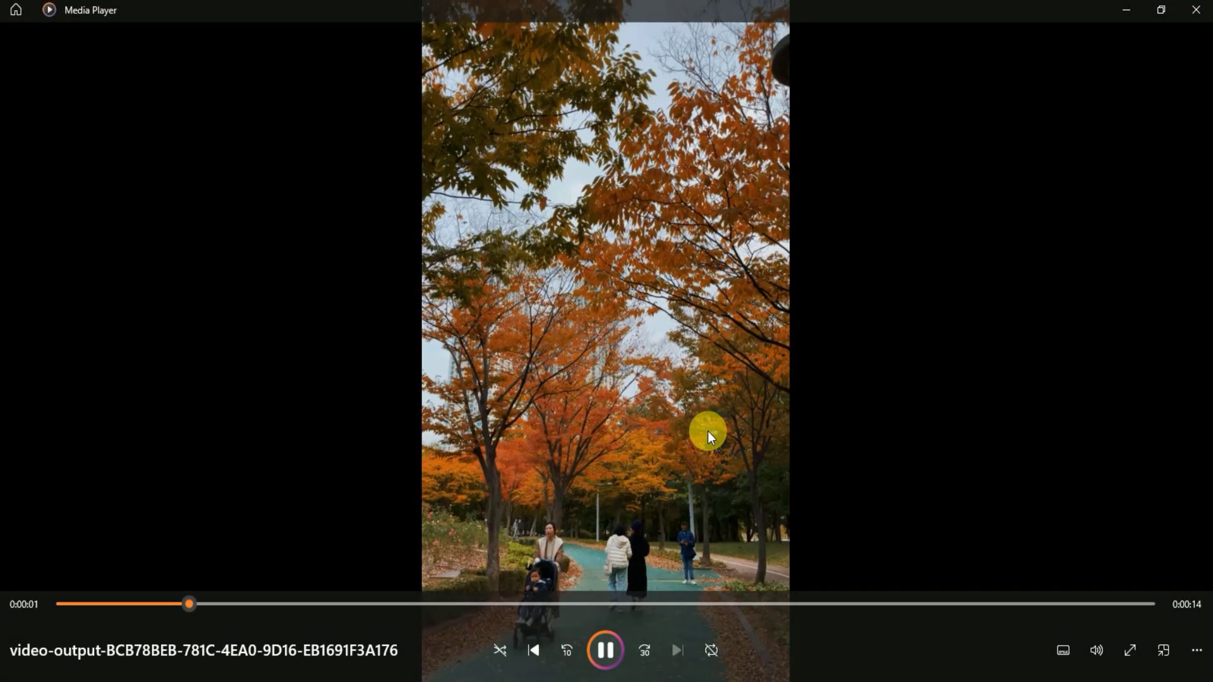